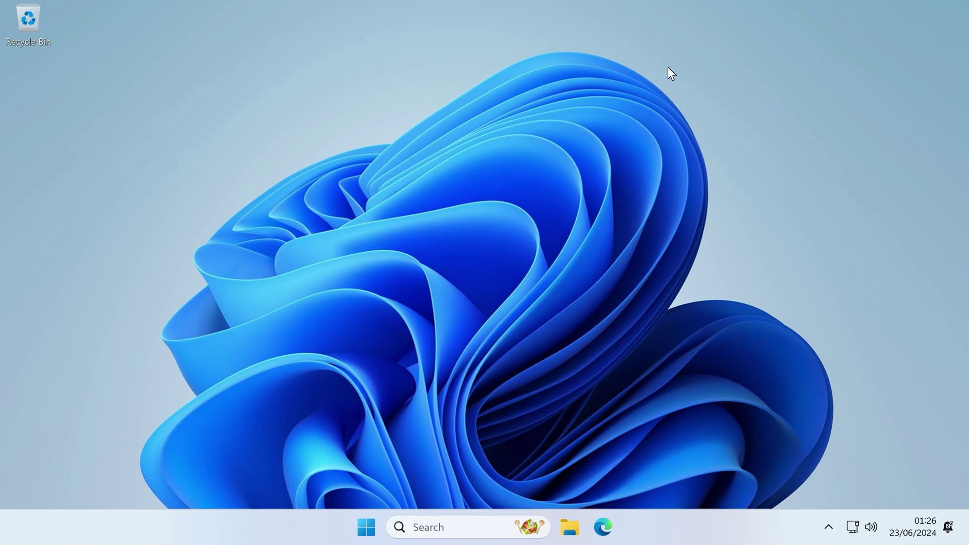
click(604, 529)
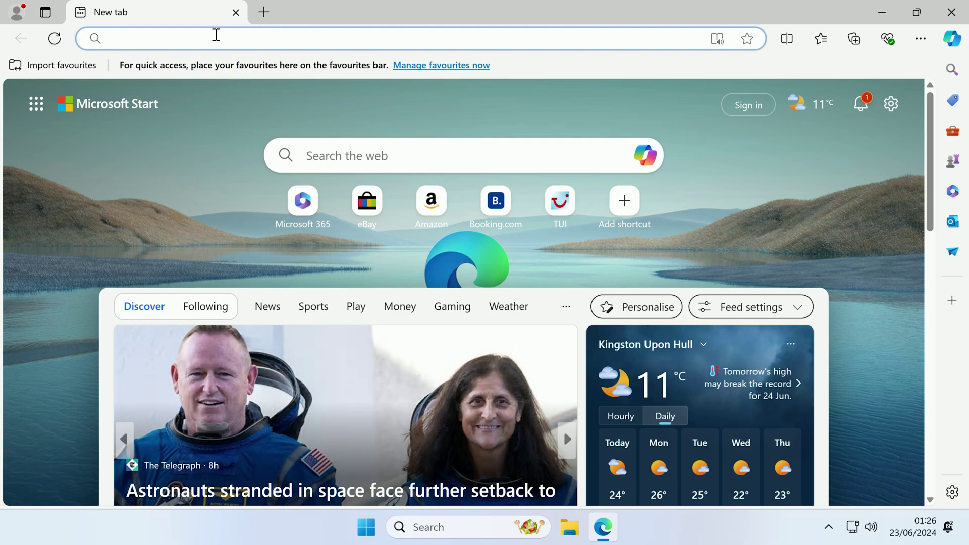
text(www.c)
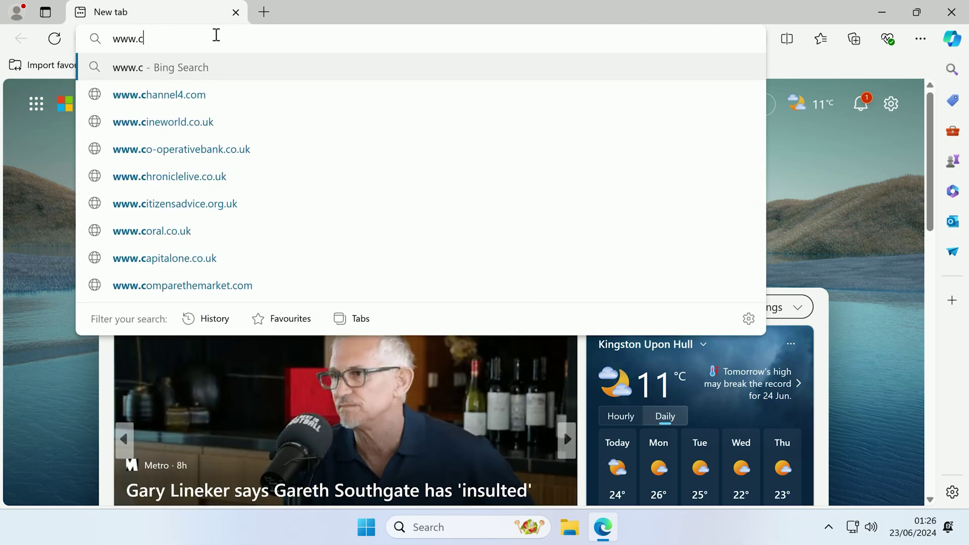
text(atalog)
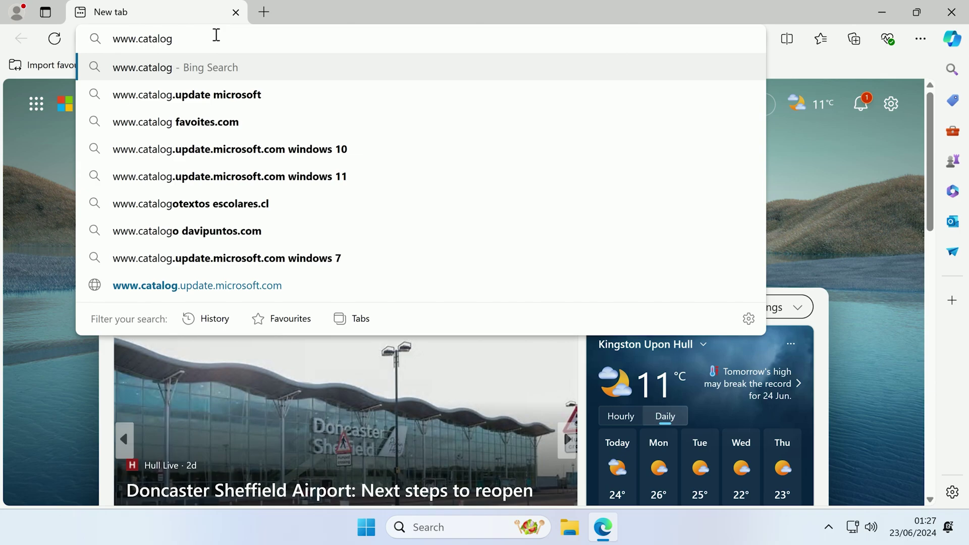
text(.update.microsoft.com)
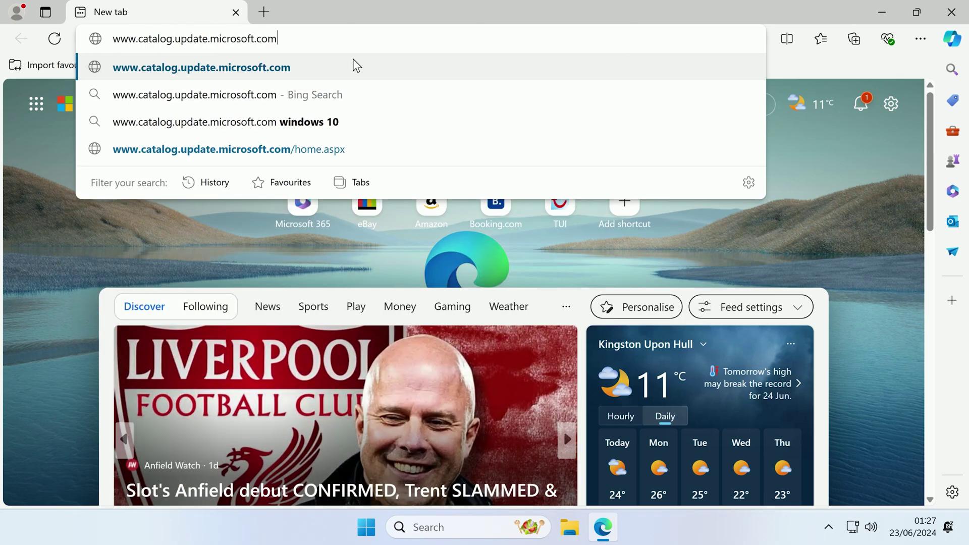
click(353, 66)
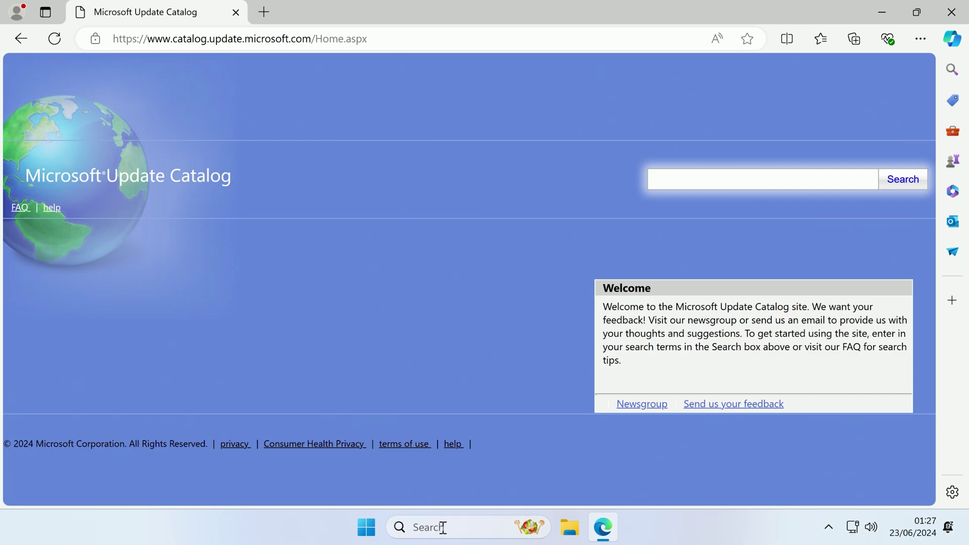
click(425, 536)
text(run)
key(Return)
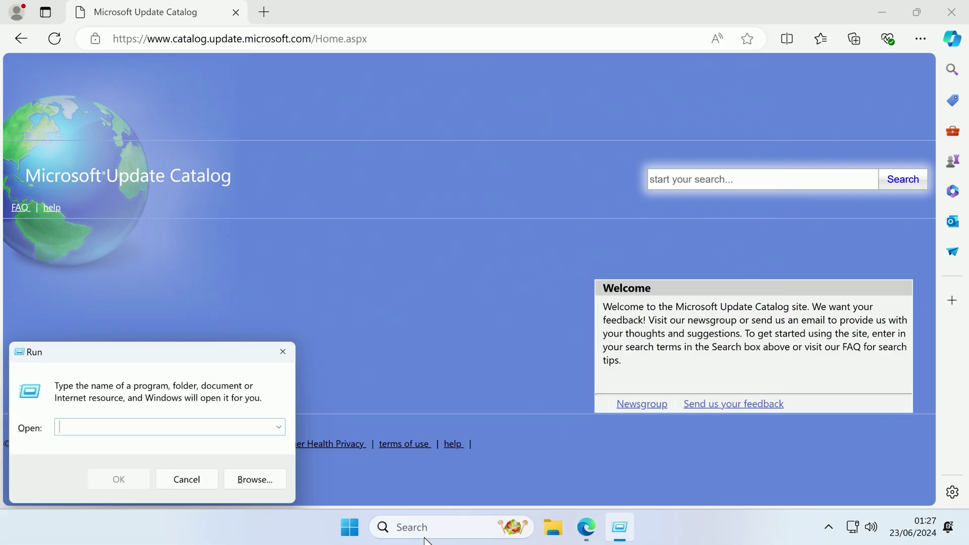
text(winver)
key(Return)
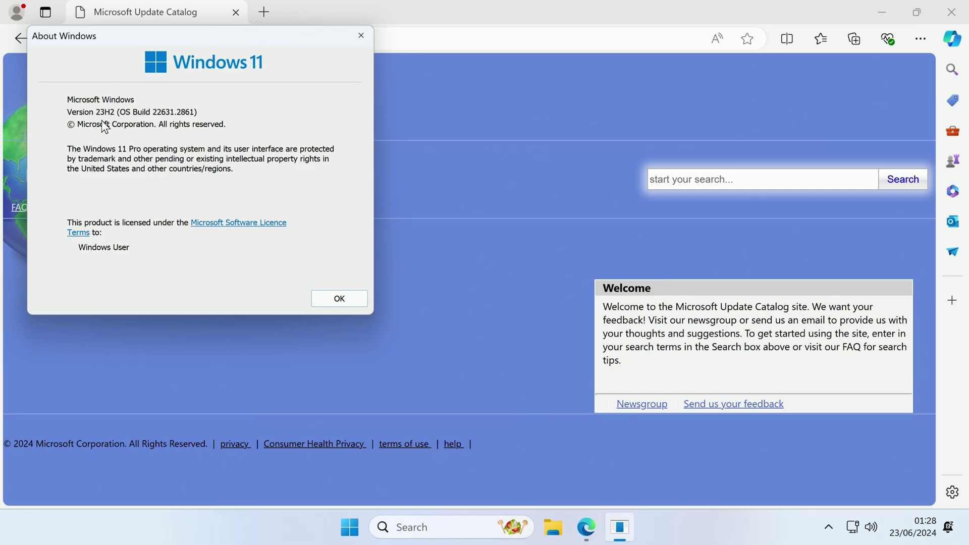
- Dismiss the Windows version info and search the catalog for '23h2'
click(340, 299)
click(706, 182)
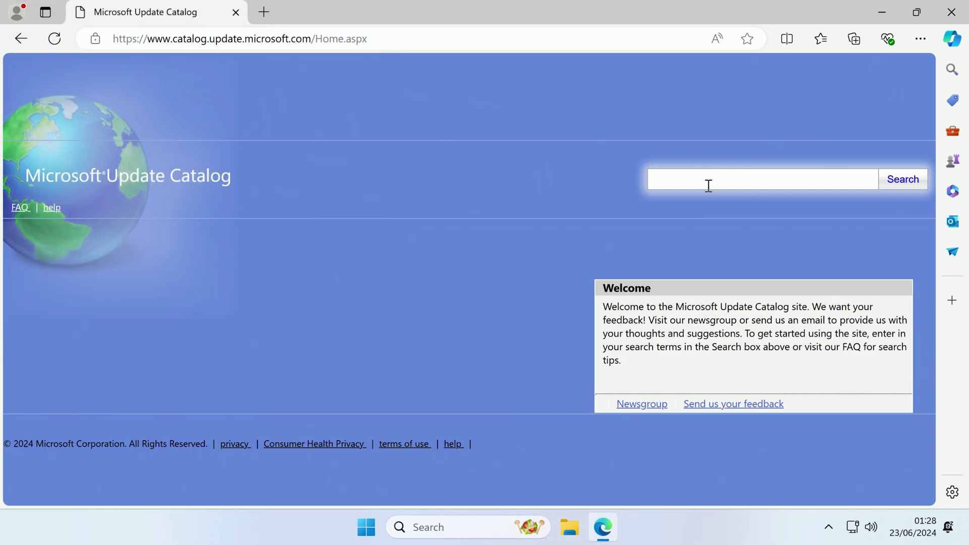
text(22h2)
key(BackSpace)
key(BackSpace)
key(BackSpace)
text(3h2)
key(Return)
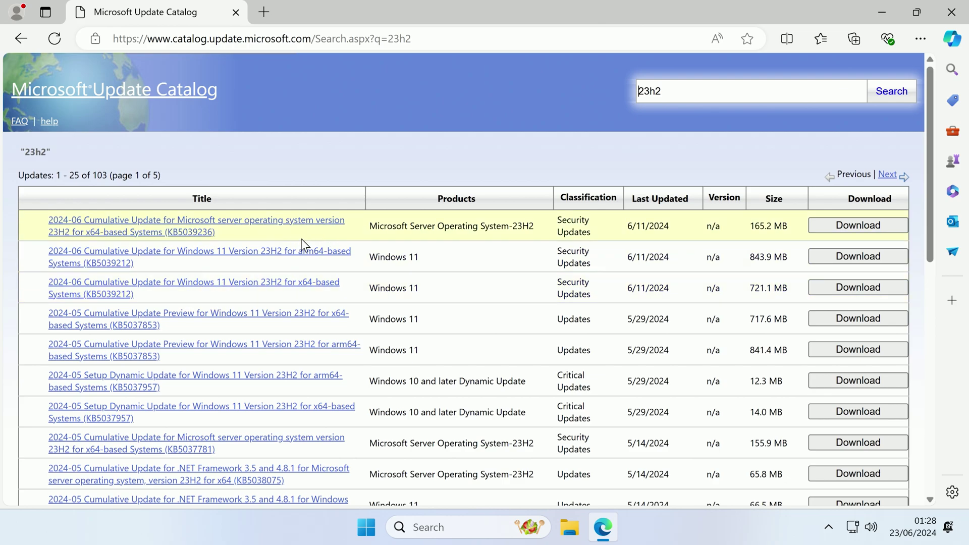
- Refine the search to '23h2 windows 11 cumulative' and sort by Last Updated, newest first
click(704, 89)
text(windows 11)
click(892, 92)
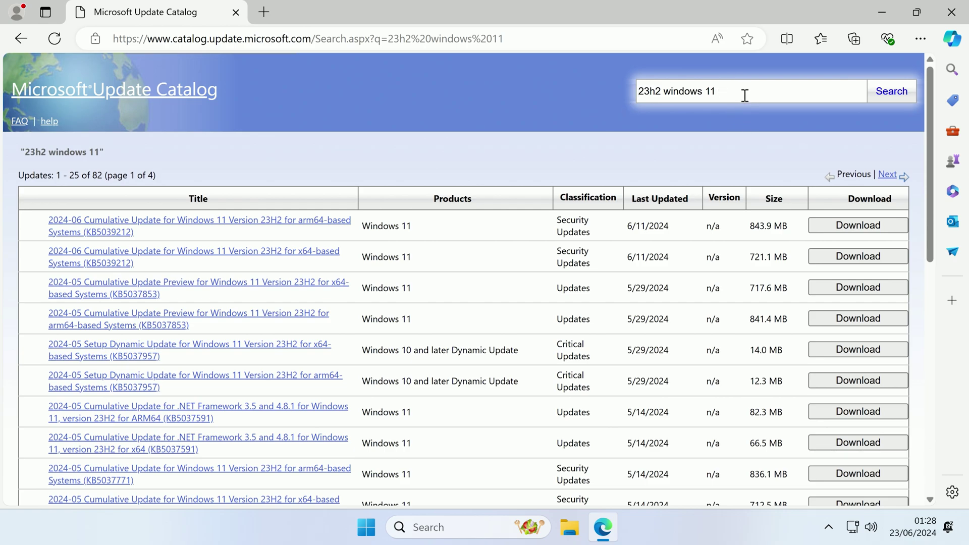
text(cumulative)
click(898, 91)
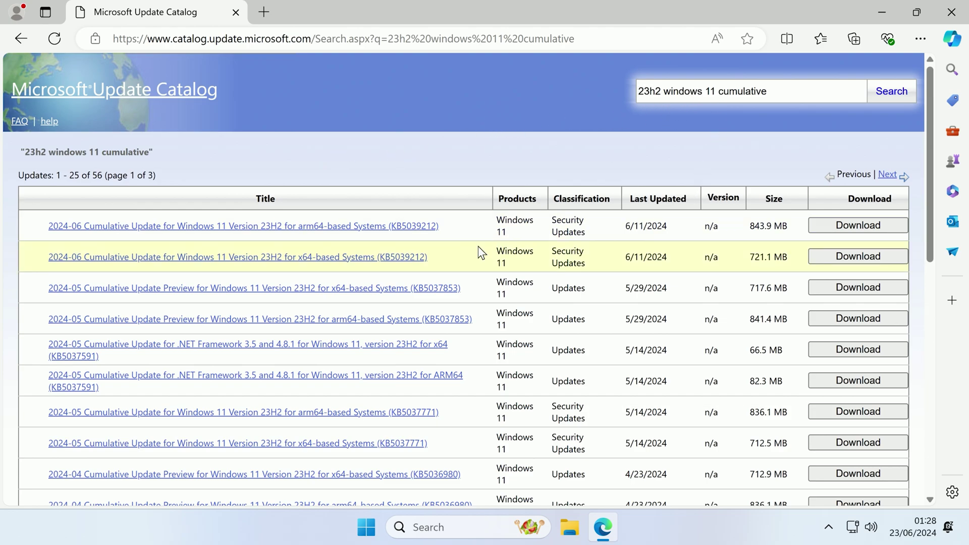
click(657, 199)
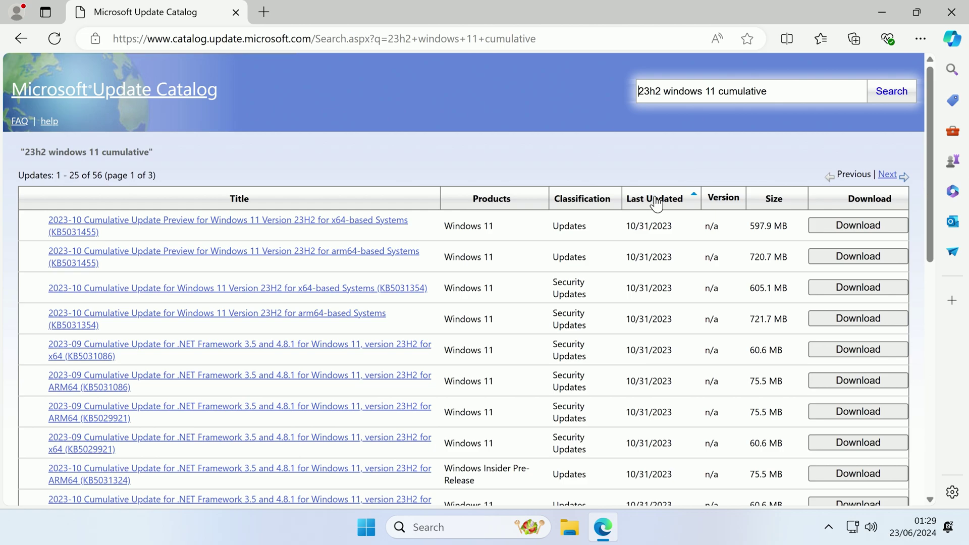
click(655, 201)
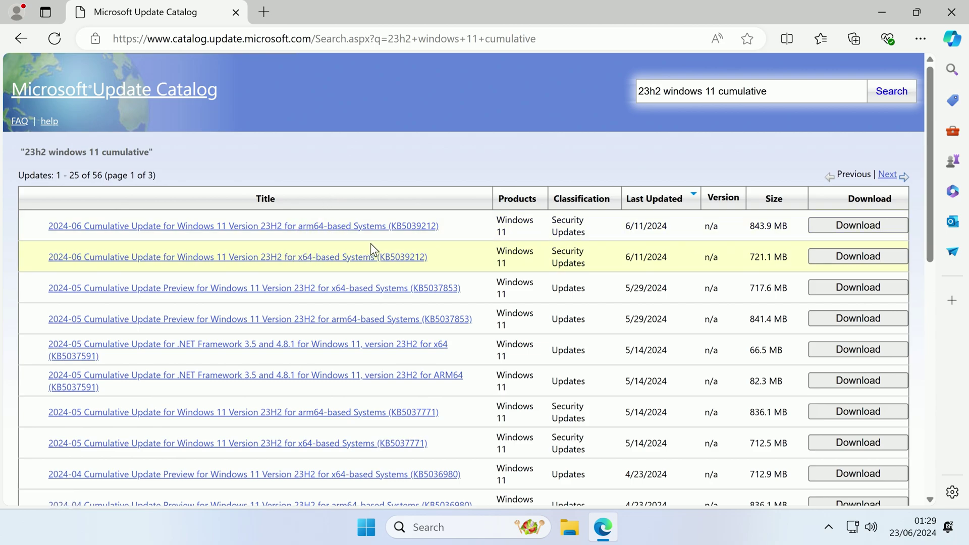
- Go to the System > About page in Windows Settings
click(366, 528)
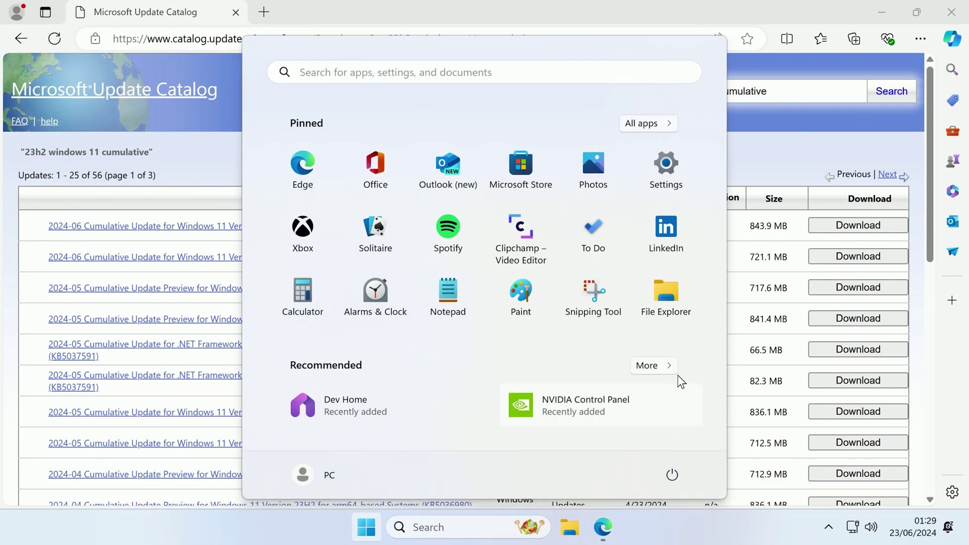
click(680, 174)
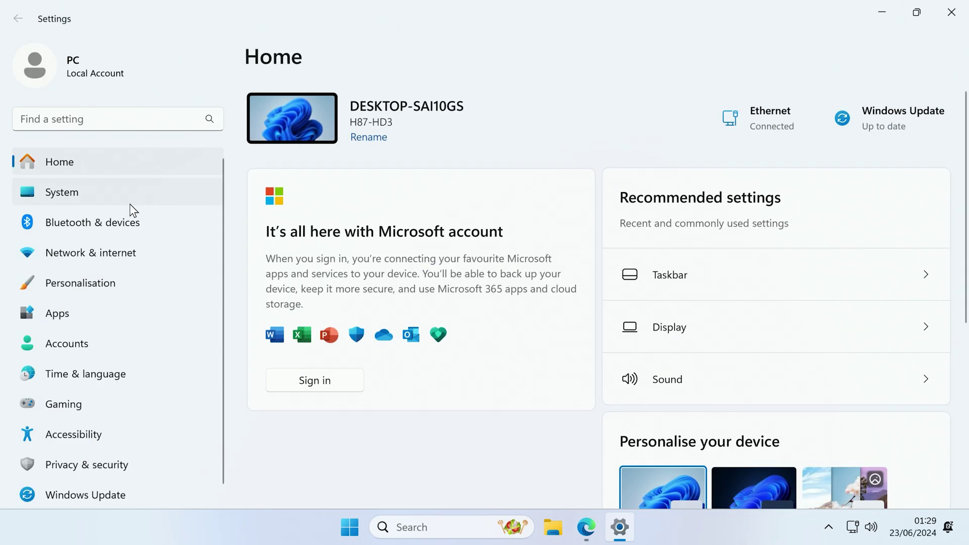
click(123, 201)
scroll(455, 303, down, 10)
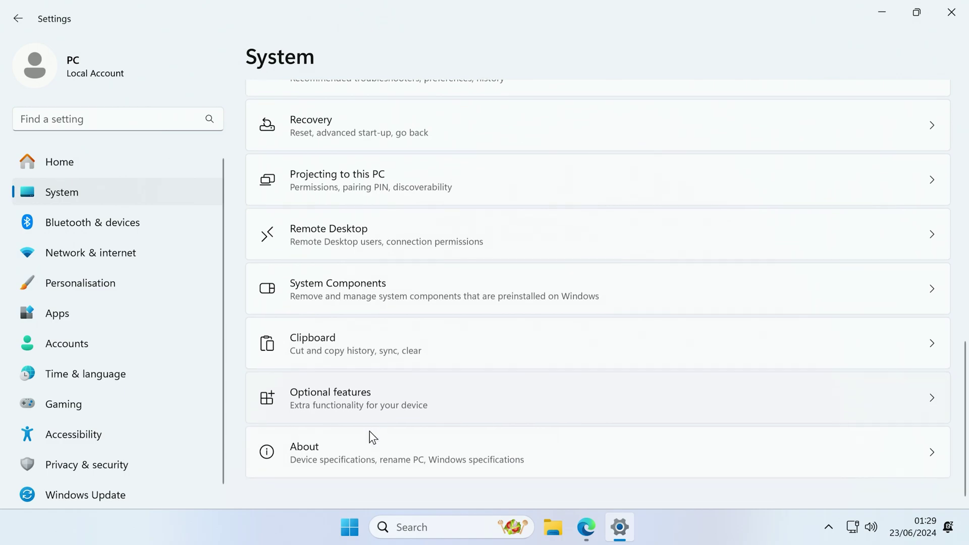
click(342, 452)
scroll(556, 212, down, 2)
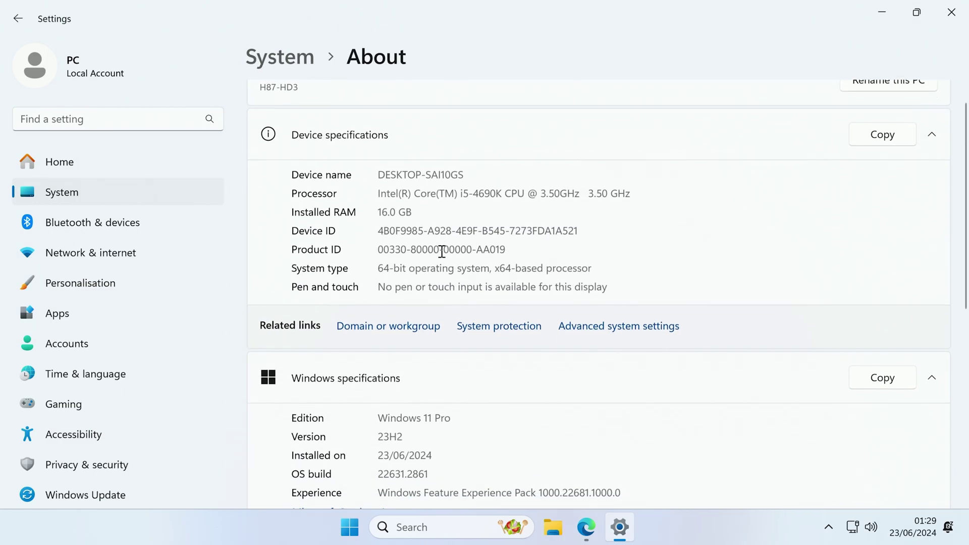
scroll(389, 212, up, 2)
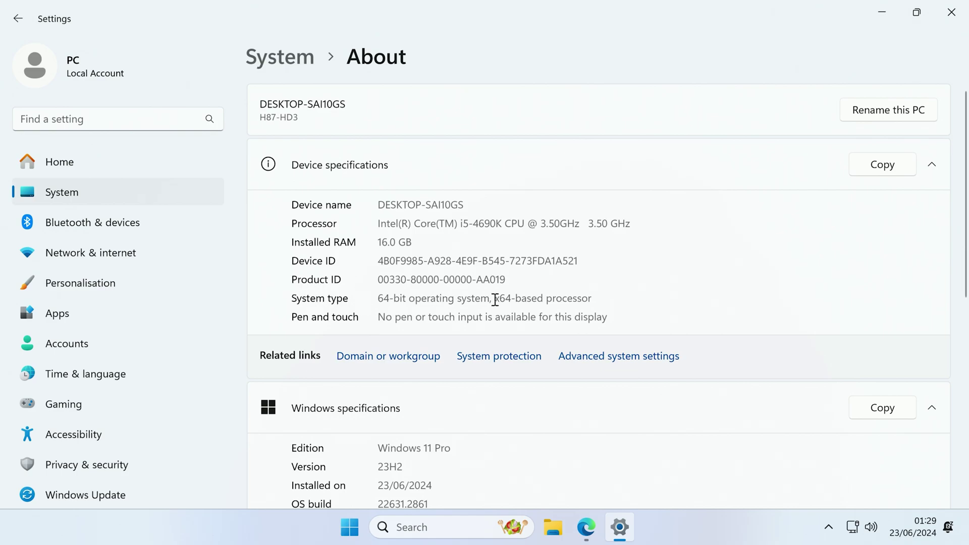
- Confirm the System type reads 'x64-based processor', then close Settings
drag(502, 298, 596, 297)
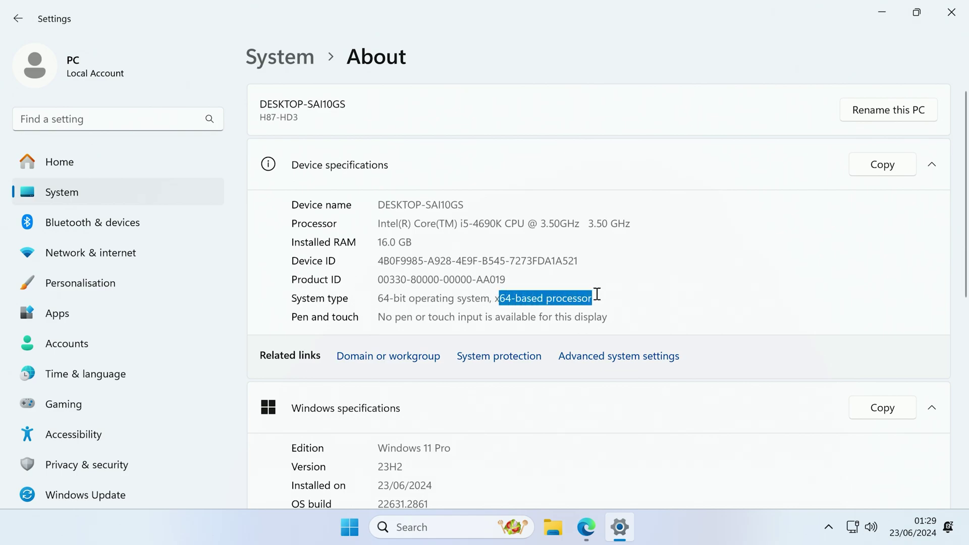
click(512, 310)
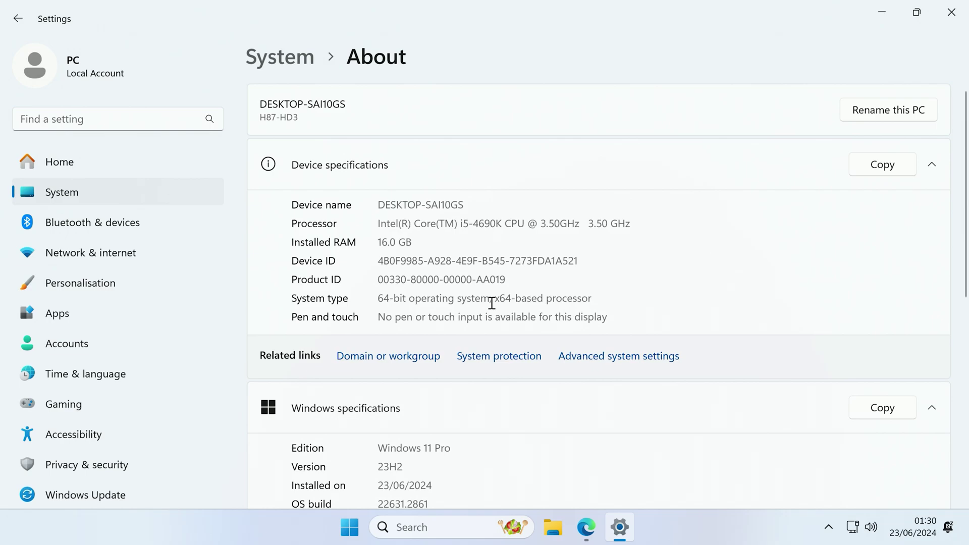
drag(499, 299, 592, 297)
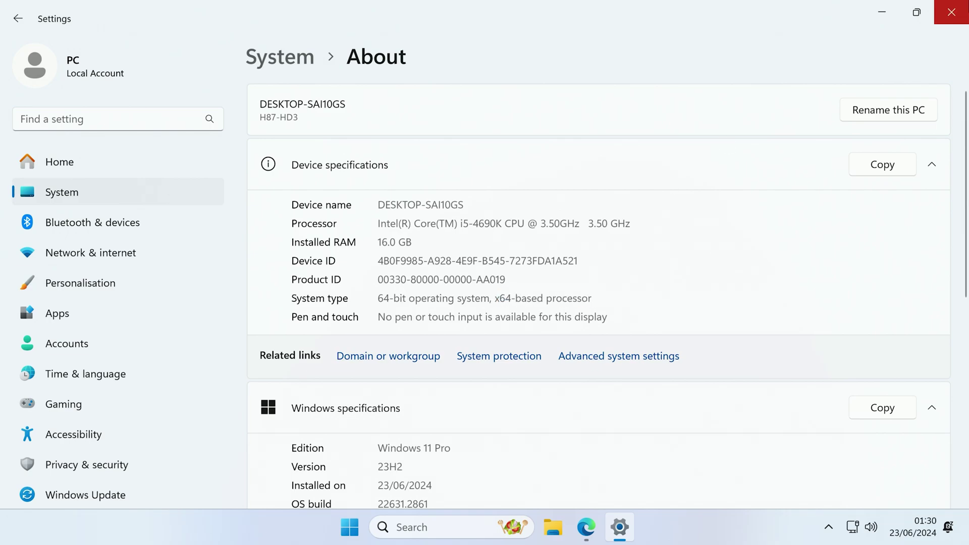
click(952, 12)
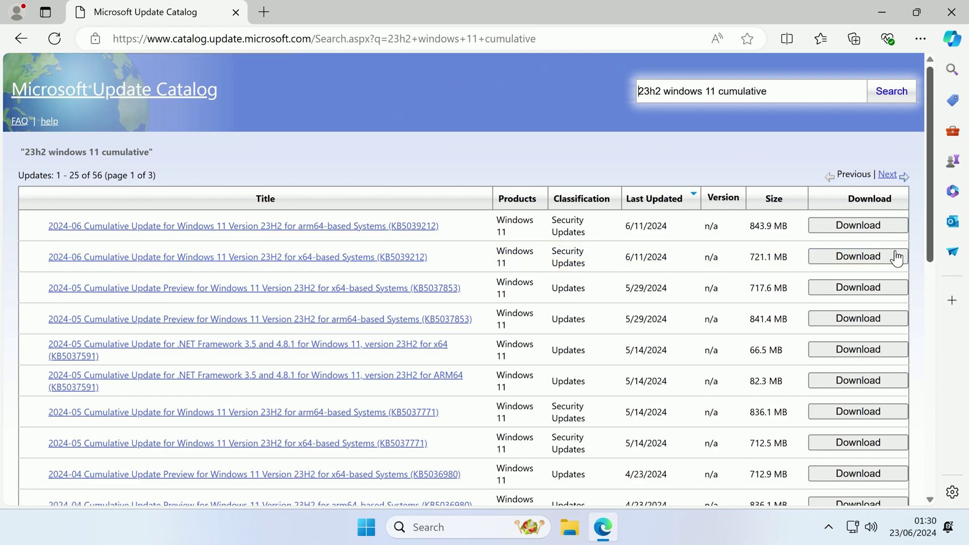
- Download the x64 KB5039212 .msu and launch it from Edge's recent downloads
click(853, 258)
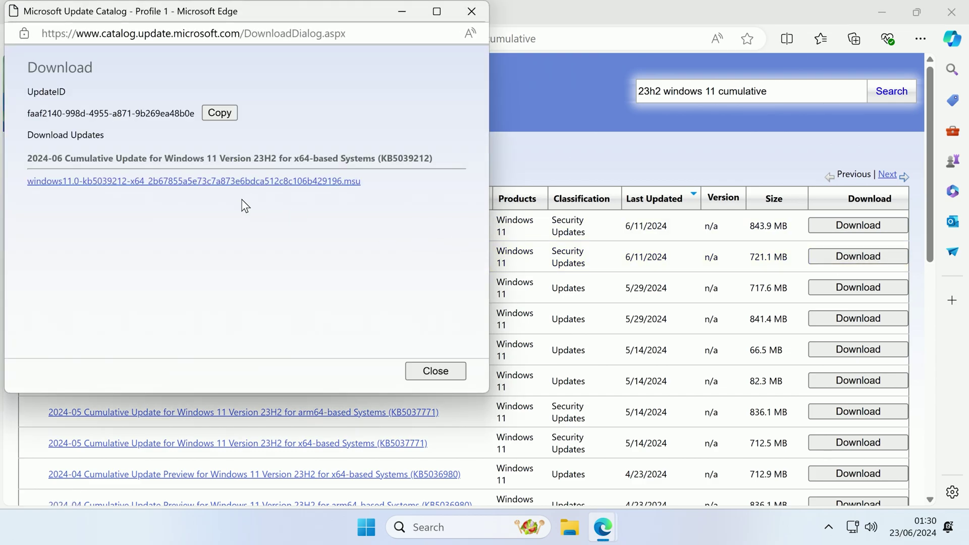
click(245, 190)
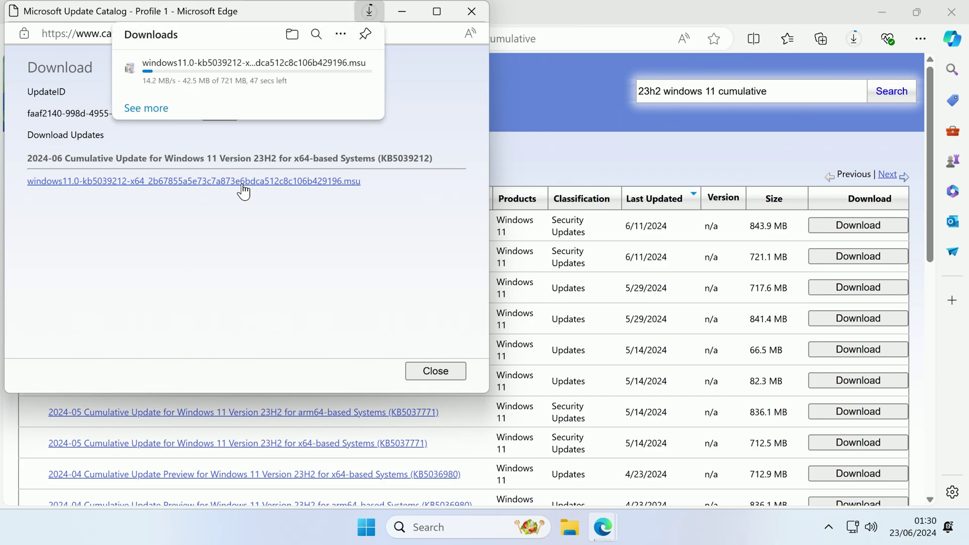
click(485, 12)
click(853, 39)
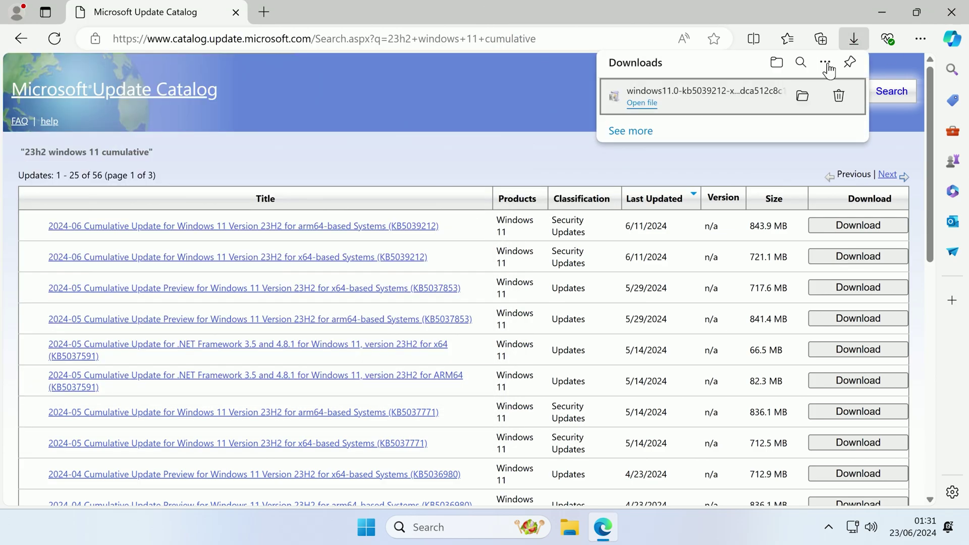
click(643, 105)
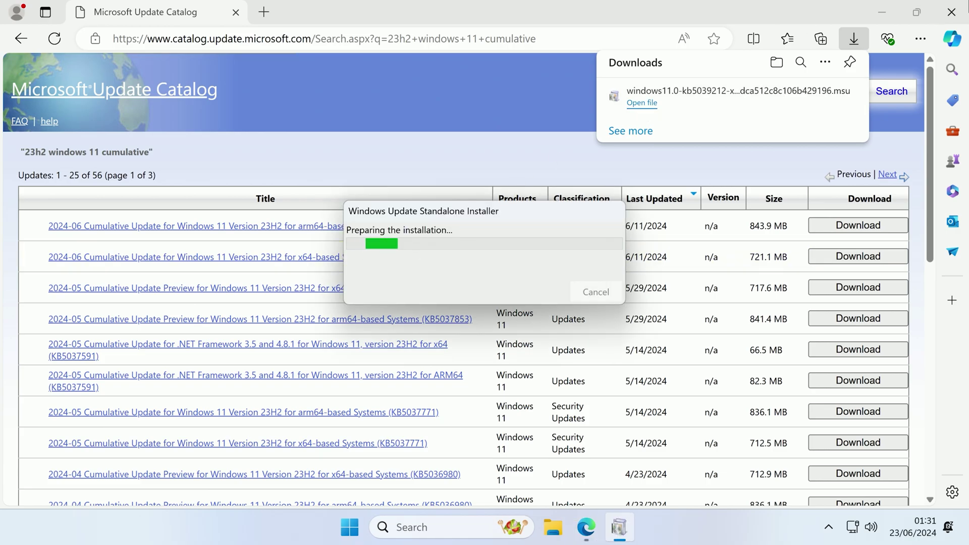
click(882, 12)
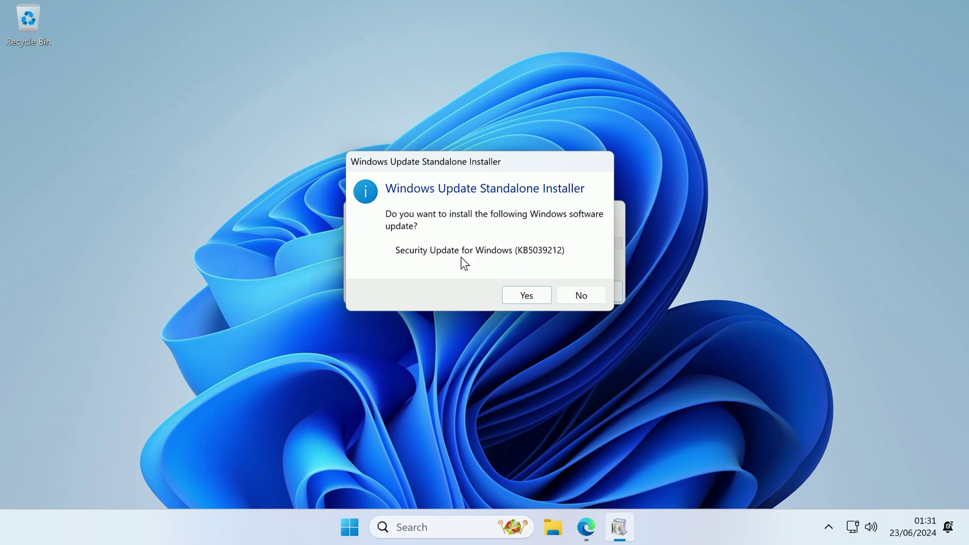
- Accept the prompt to install update KB5039212
click(527, 296)
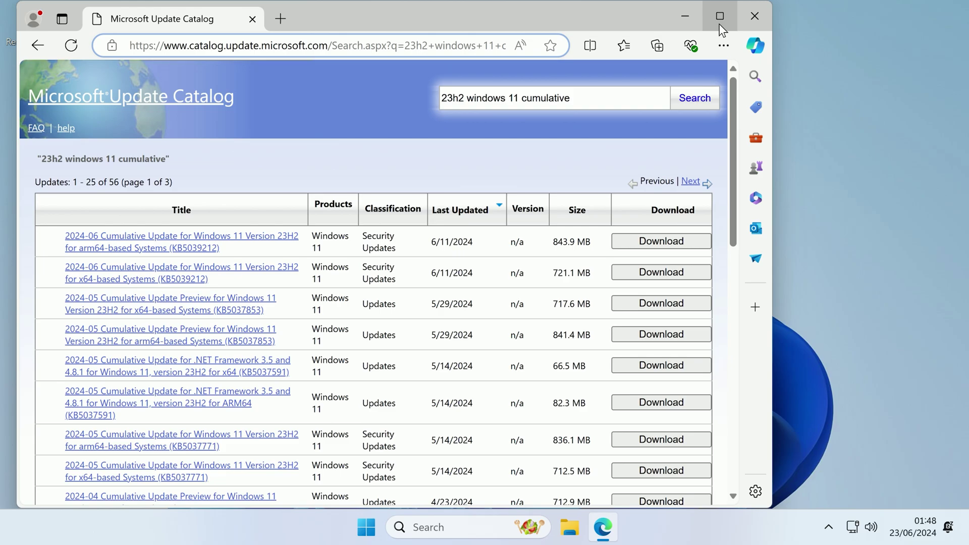
- Search the catalog for 'windows 11 cumulative' with results sorted newest first
click(720, 16)
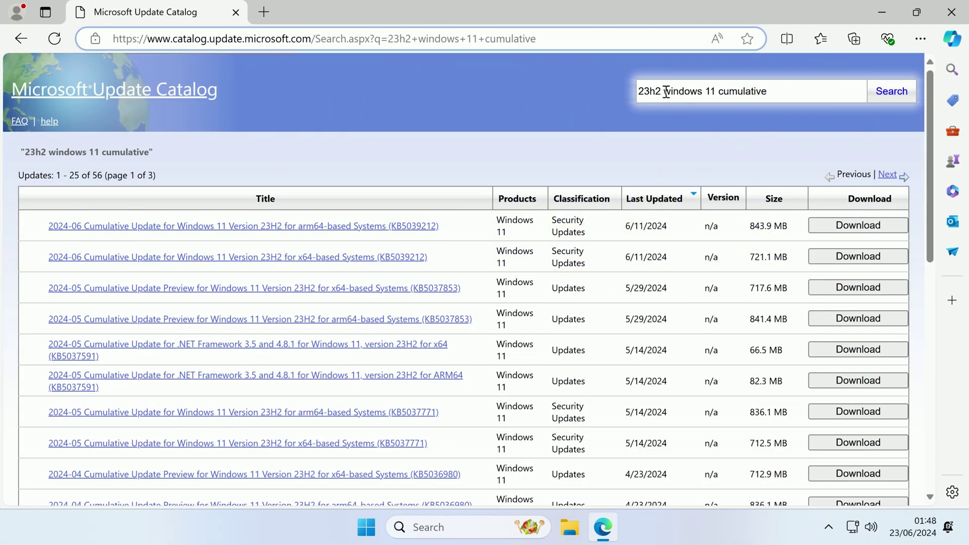
drag(666, 89, 596, 90)
key(BackSpace)
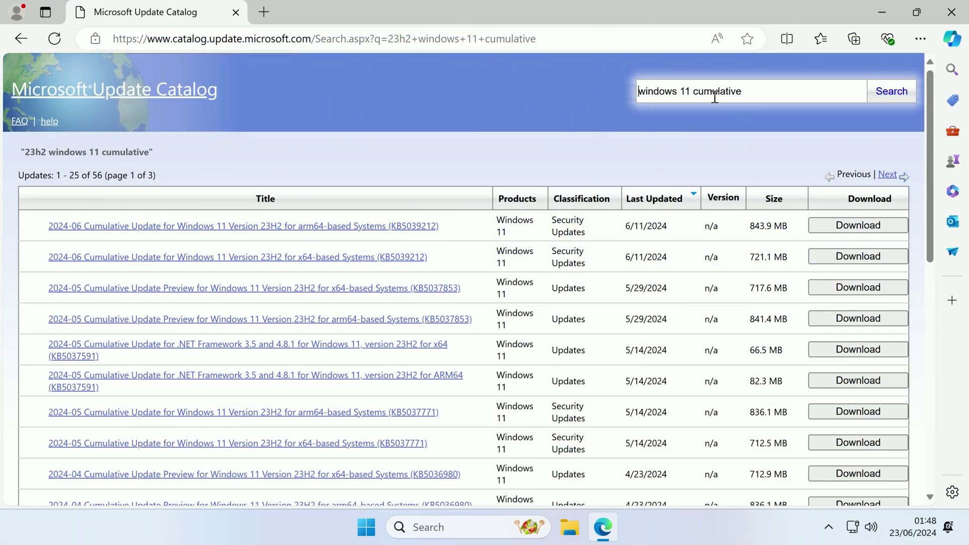
click(894, 93)
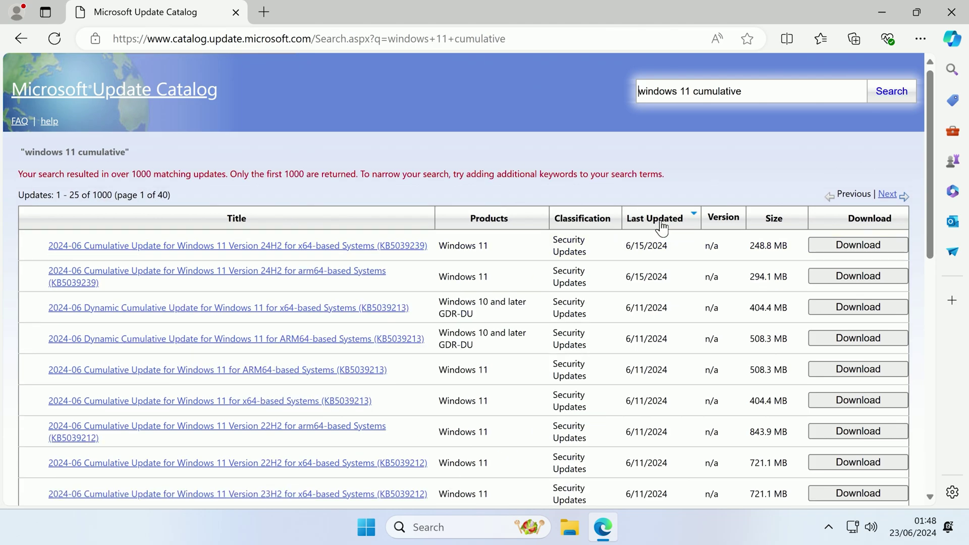
click(662, 223)
click(662, 222)
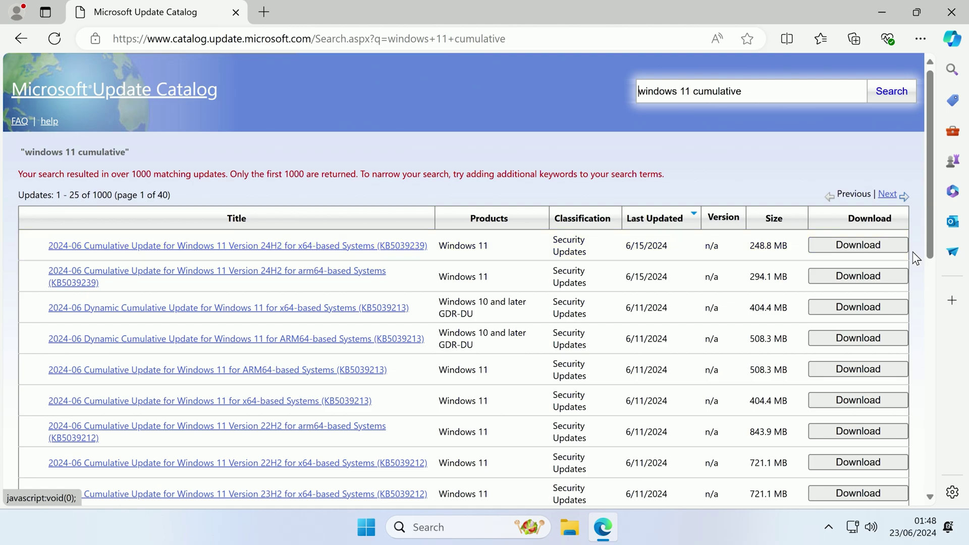
- Download the top KB5039239 .msu and open the file
click(834, 248)
click(500, 115)
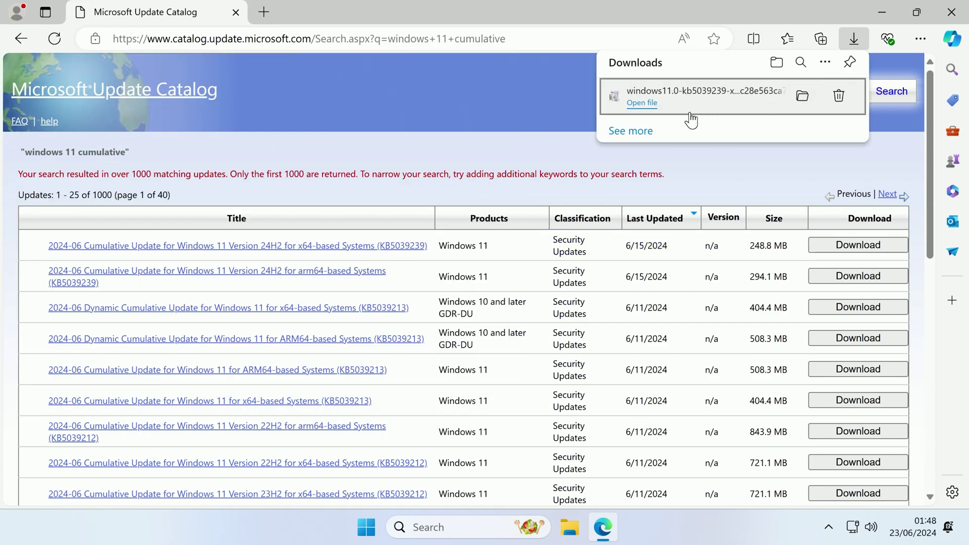
click(637, 104)
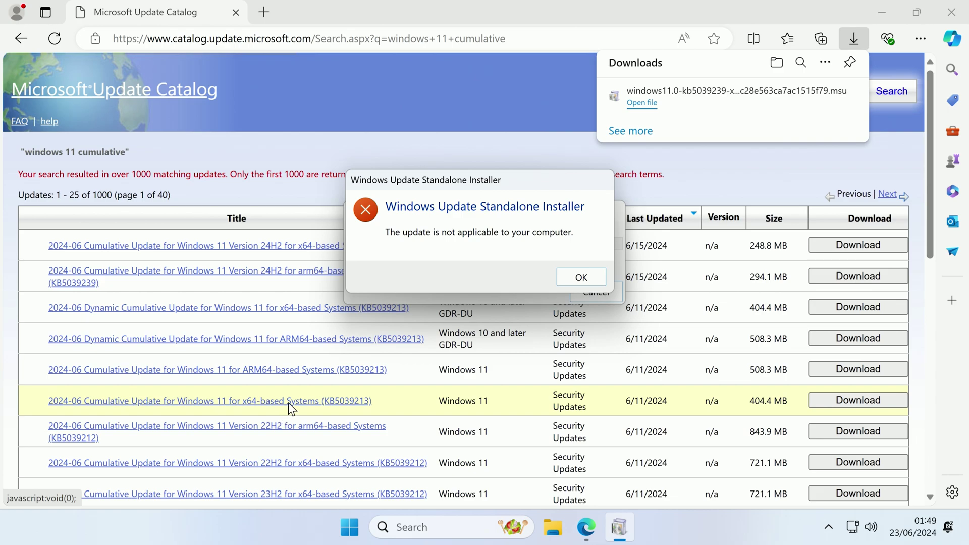
- Dismiss the 'update is not applicable' message with OK
key(Return)
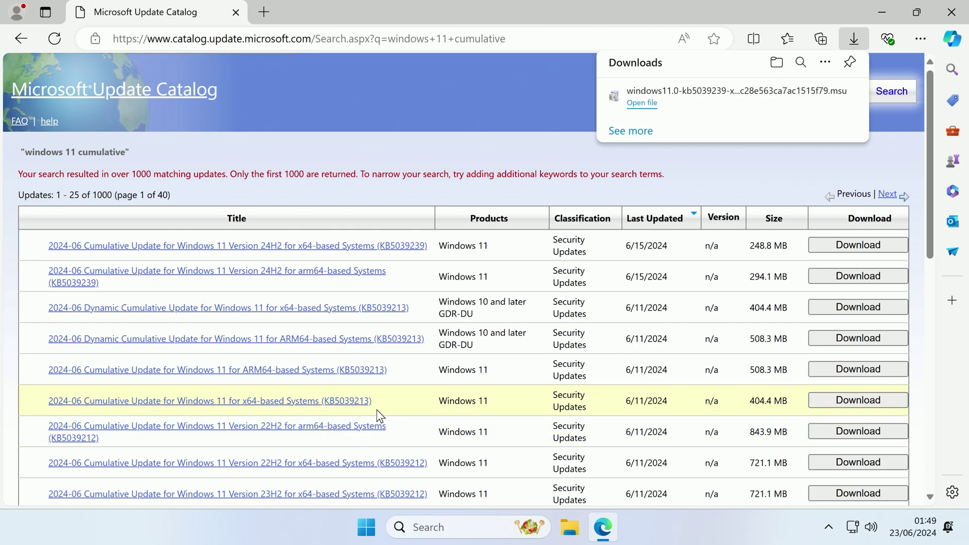
- Close the Downloads flyout and minimize Edge to the desktop
click(565, 153)
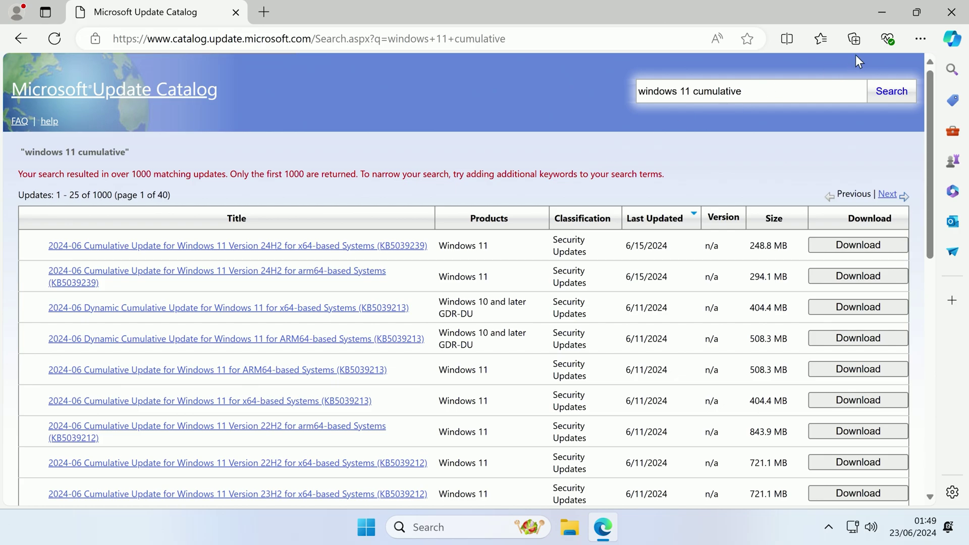
click(887, 10)
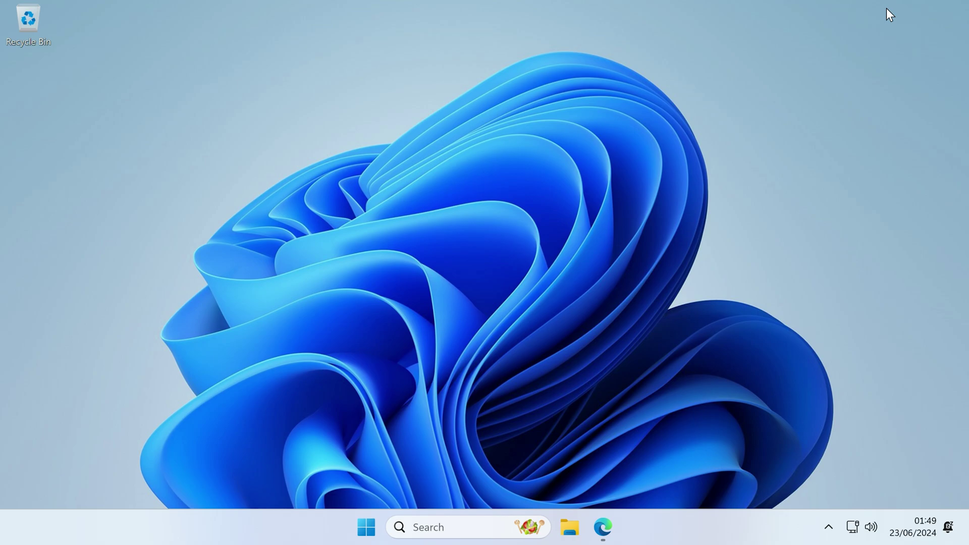